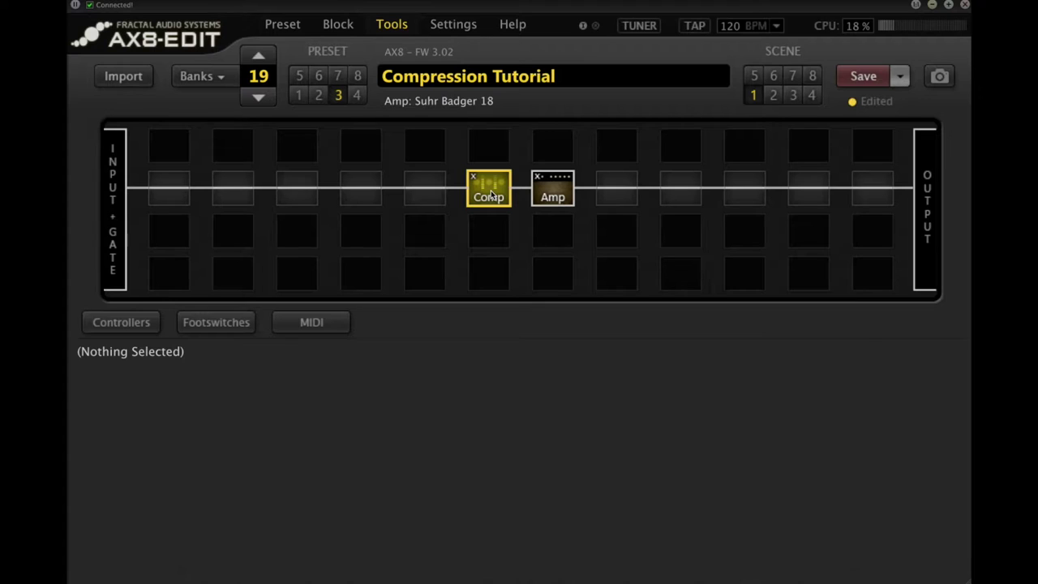
Select the Comp block to show its Dynamics compressor parameters.
click(490, 193)
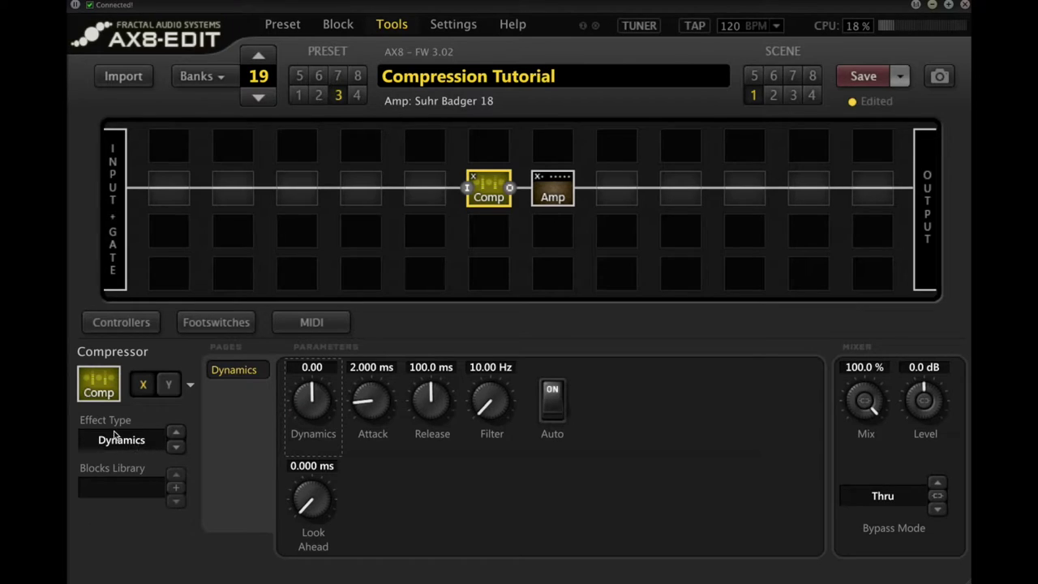
View the compressor's Effect Type list, then select the Suhr Badger 18 Amp block.
click(150, 441)
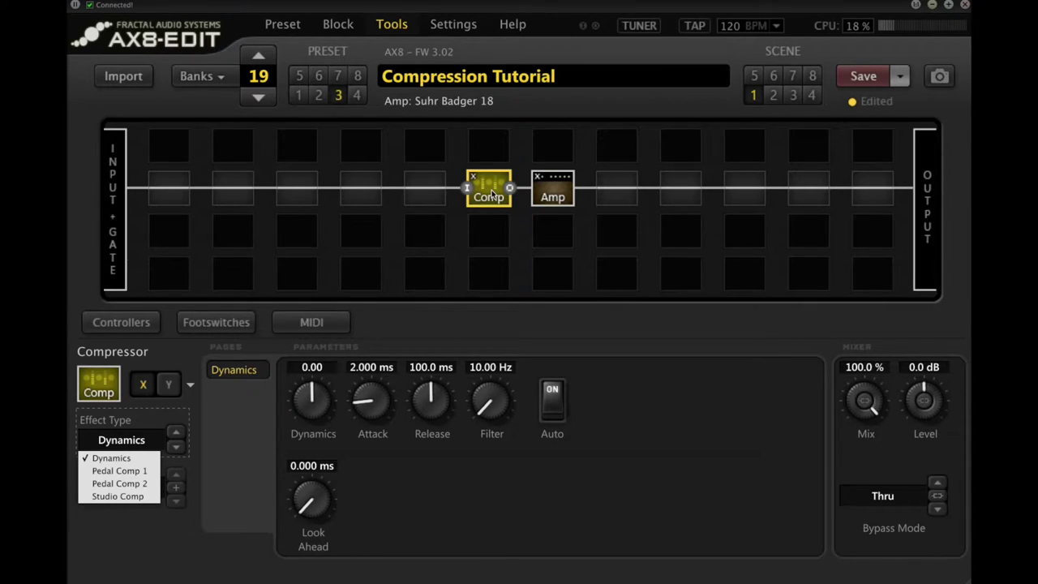
click(556, 192)
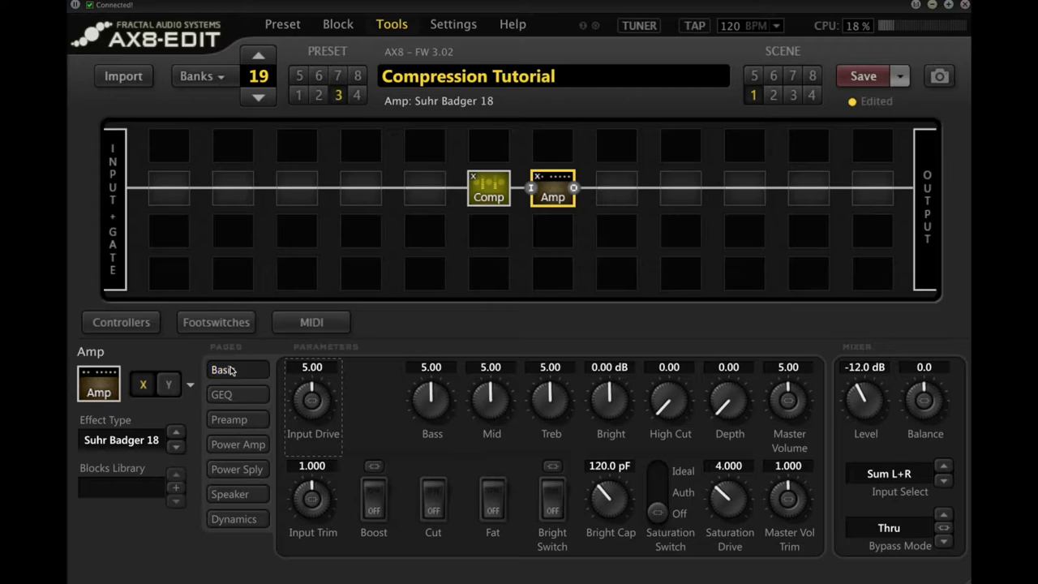
Inspect the amp's Dynamics page and its Comp Type options.
click(233, 520)
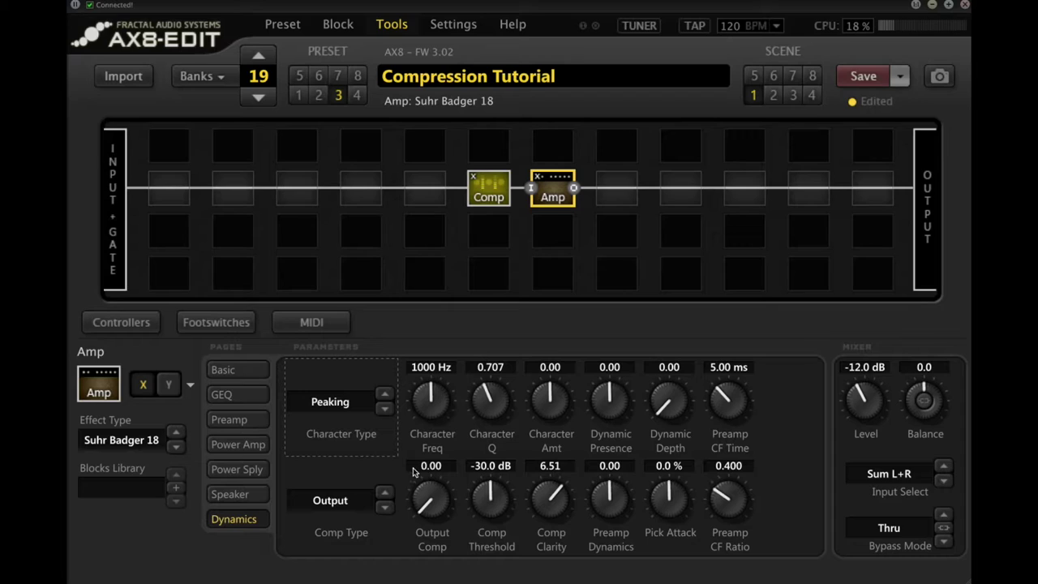
click(359, 503)
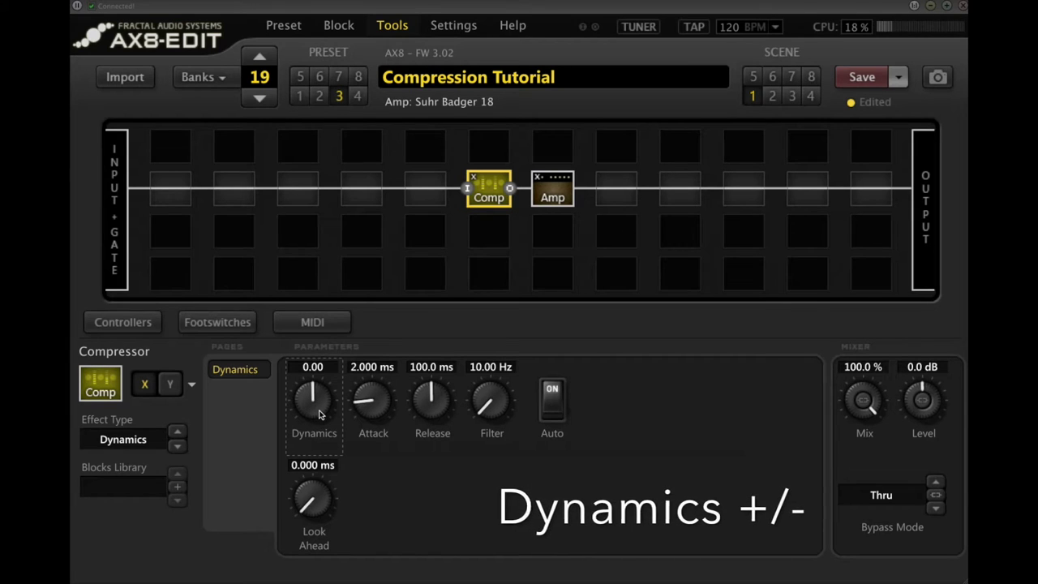
Lower the compressor's Dynamics to about -3.5, then raise it to 1.46.
scroll(318, 414, down, 3)
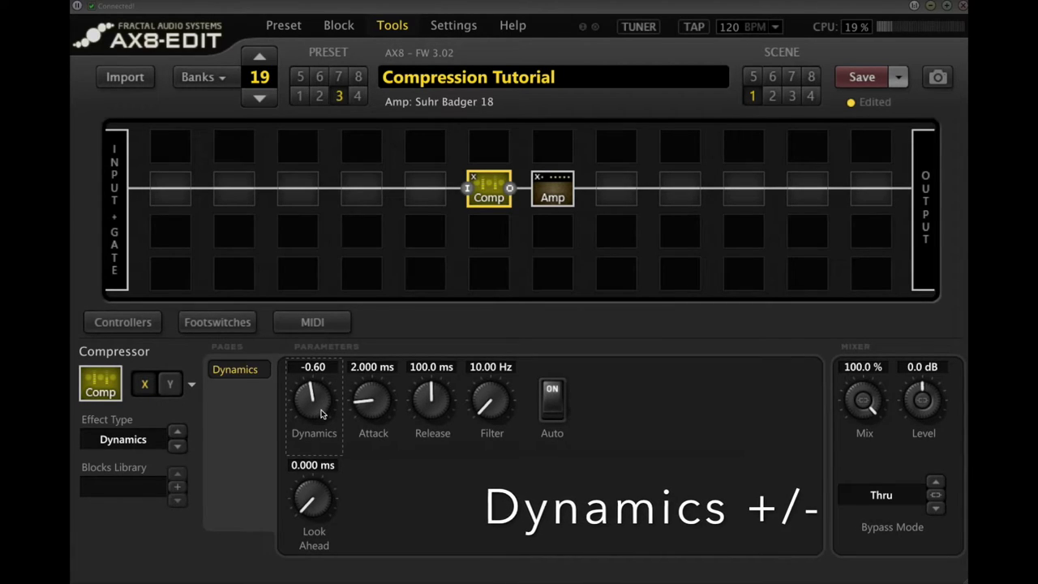
drag(321, 414, 270, 411)
scroll(316, 411, up, 1)
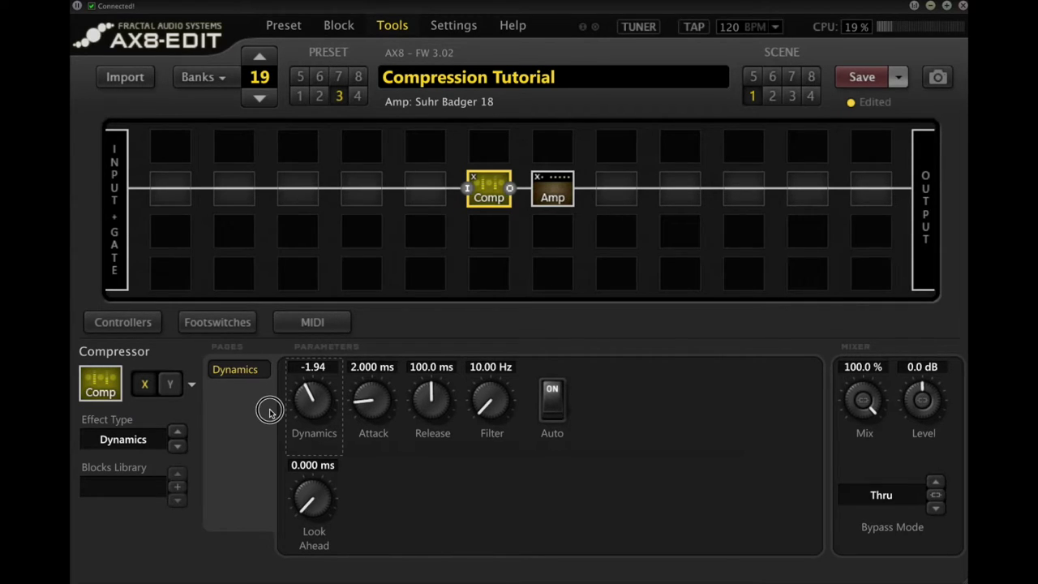
drag(270, 411, 316, 414)
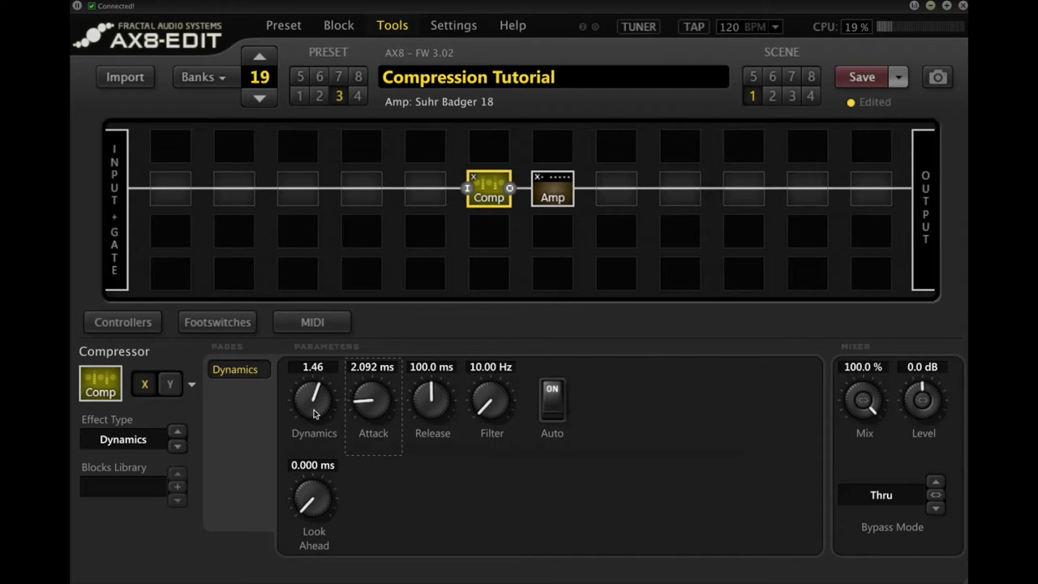
scroll(313, 414, down, 4)
Set the compressor's Attack to 1.000 ms, leaving Dynamics at 1.06.
drag(377, 403, 377, 414)
Insert a Drive 1 block before the Comp block and raise its Low Cut to 80.4 Hz.
right_click(412, 183)
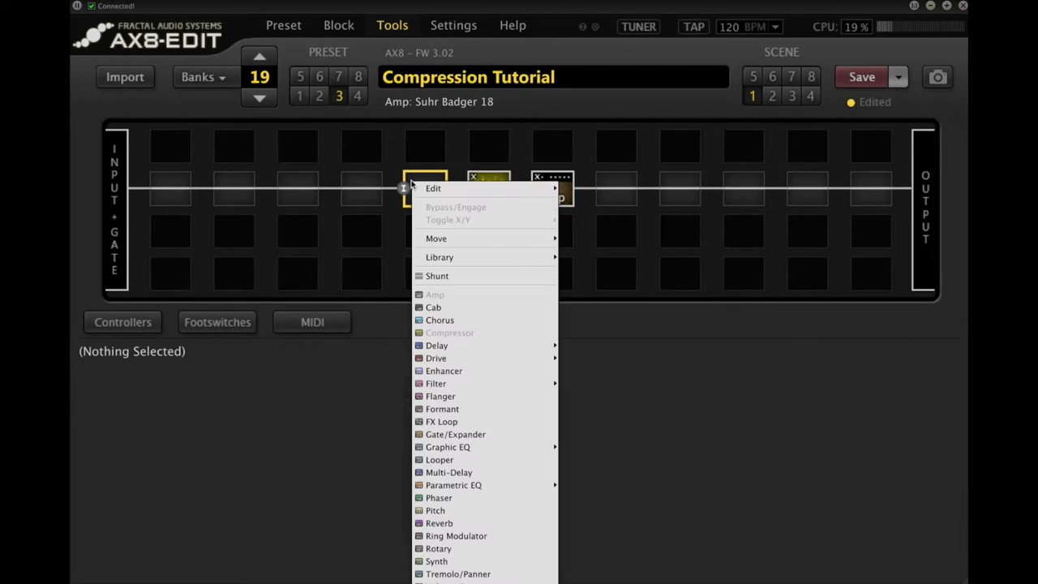
mouse_move(490, 360)
click(590, 346)
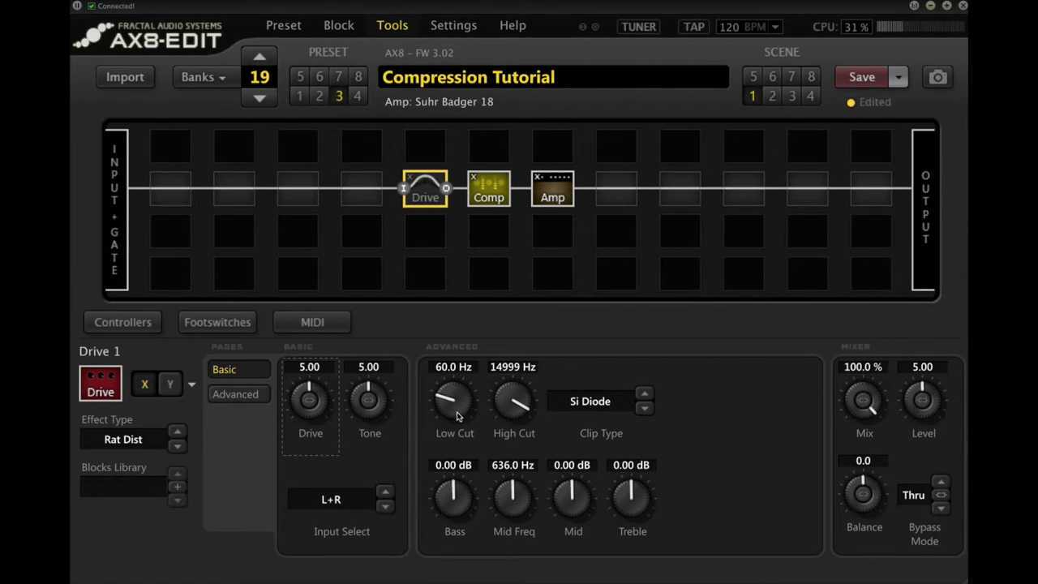
drag(450, 414, 486, 414)
click(484, 191)
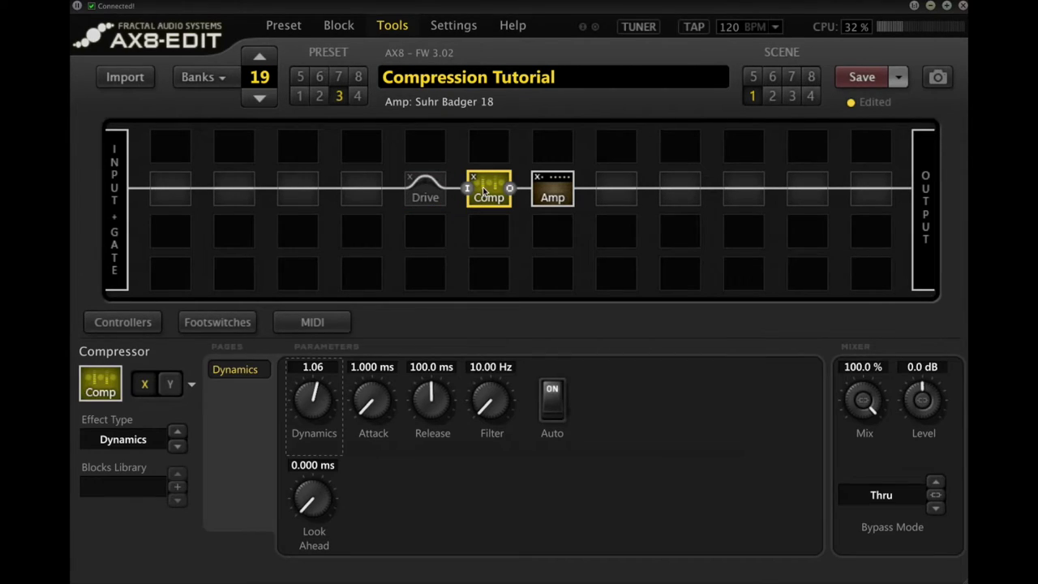
drag(497, 408, 733, 418)
click(551, 412)
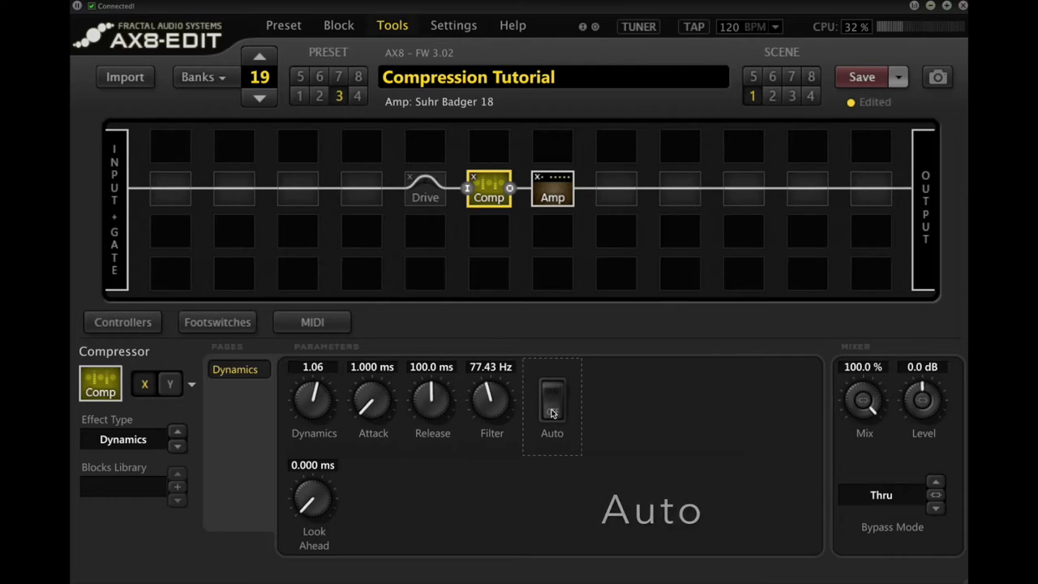
click(555, 395)
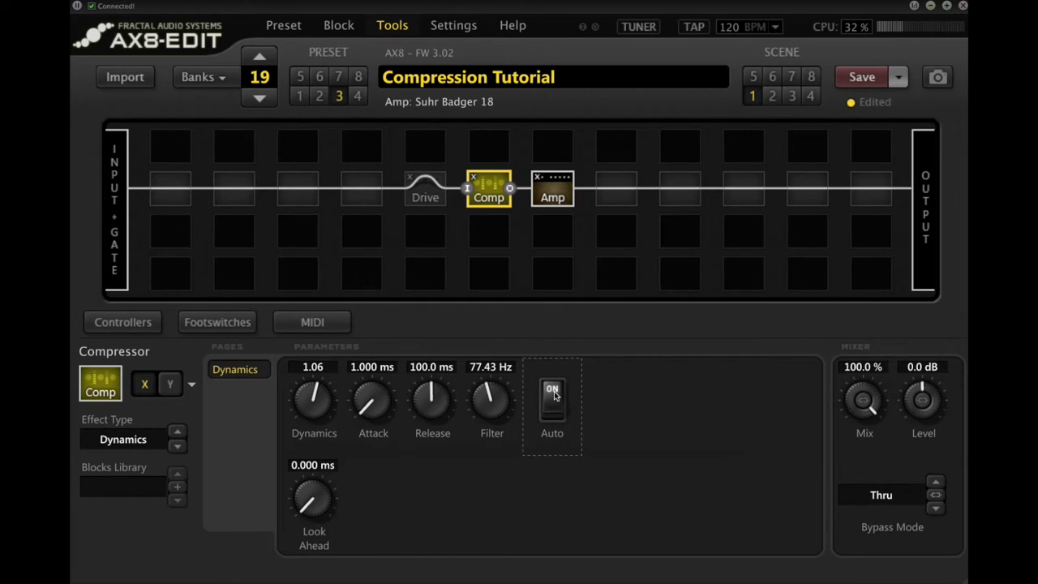
Sweep the compressor's Look Ahead to 0.000 ms, then raise it to about 1 ms.
drag(314, 499, 144, 515)
drag(306, 505, 375, 509)
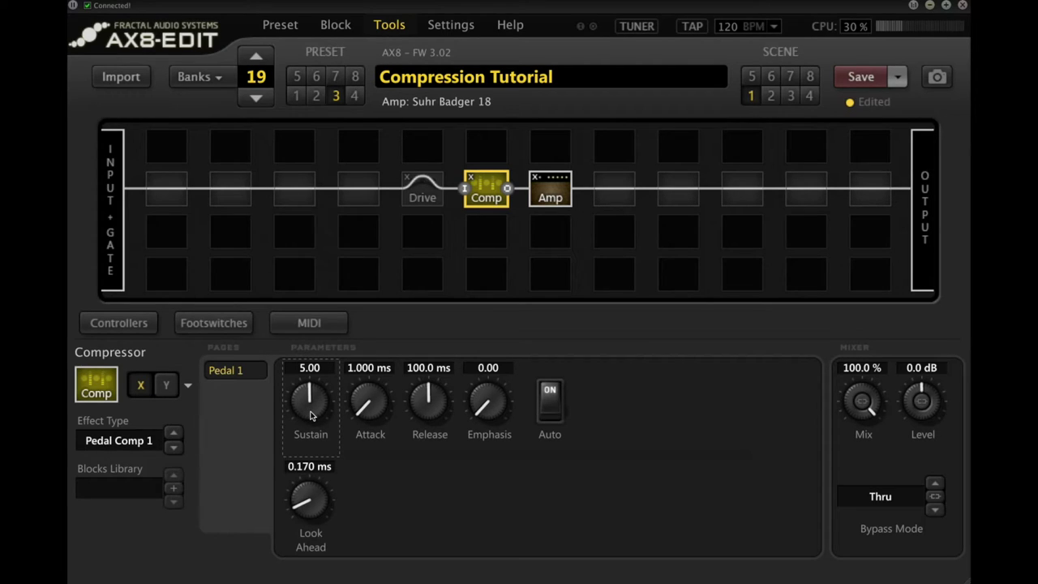
Switch the compressor type to Dynamics, then to Pedal Comp 1.
click(133, 442)
click(126, 456)
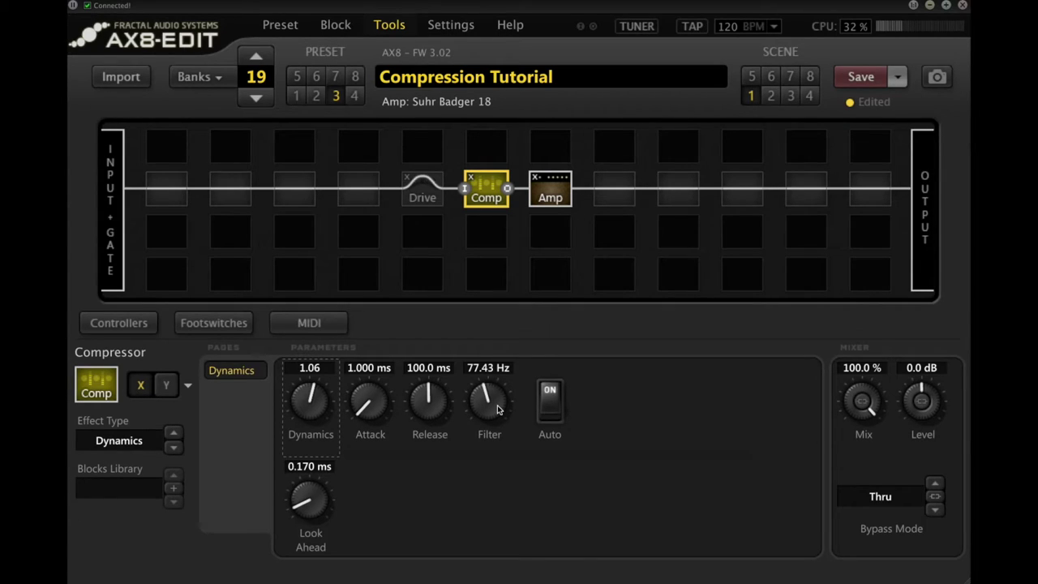
click(172, 447)
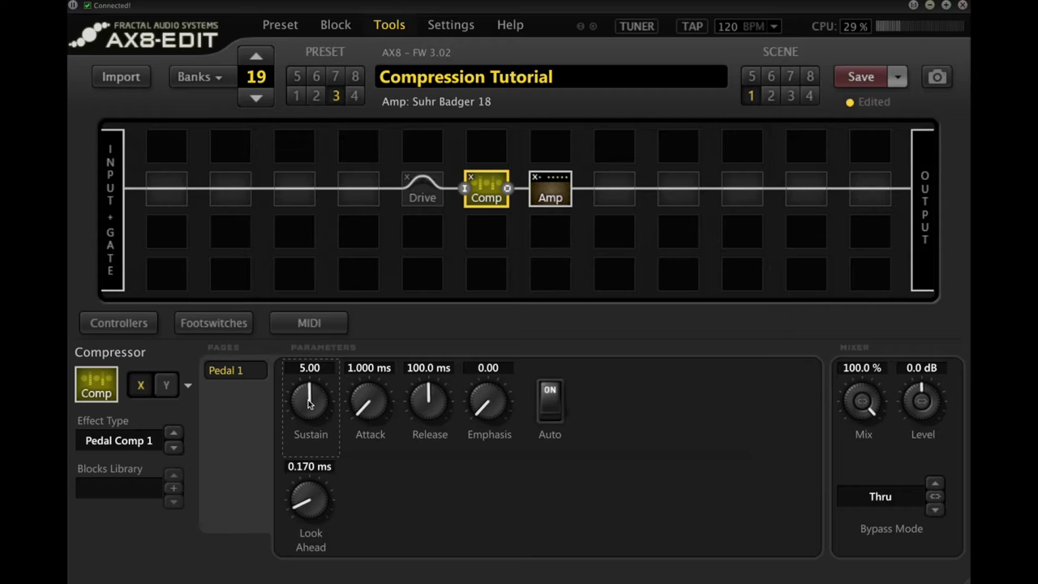
Adjust the compressor's Sustain to 4.75 and Emphasis to 2.88.
drag(309, 404, 492, 405)
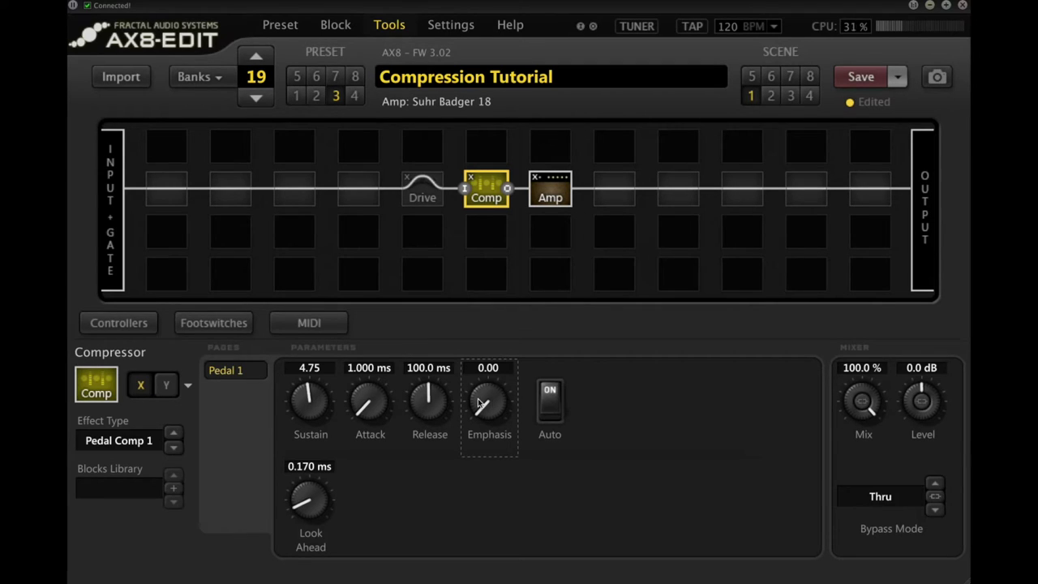
drag(492, 405, 892, 398)
drag(805, 398, 667, 408)
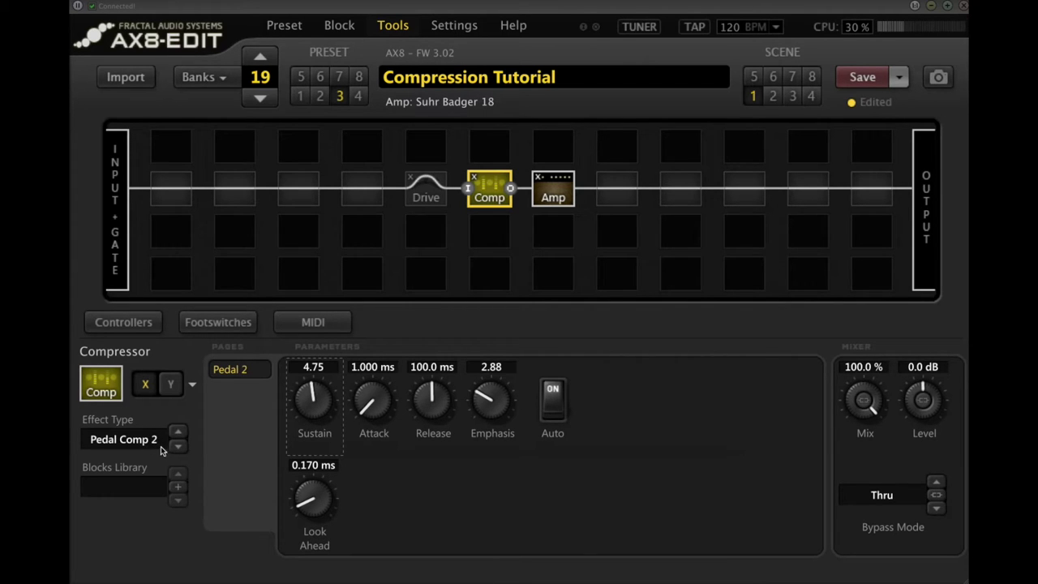
Step the compressor type through Pedal Comp 1 and 2 on to Studio Comp.
click(178, 432)
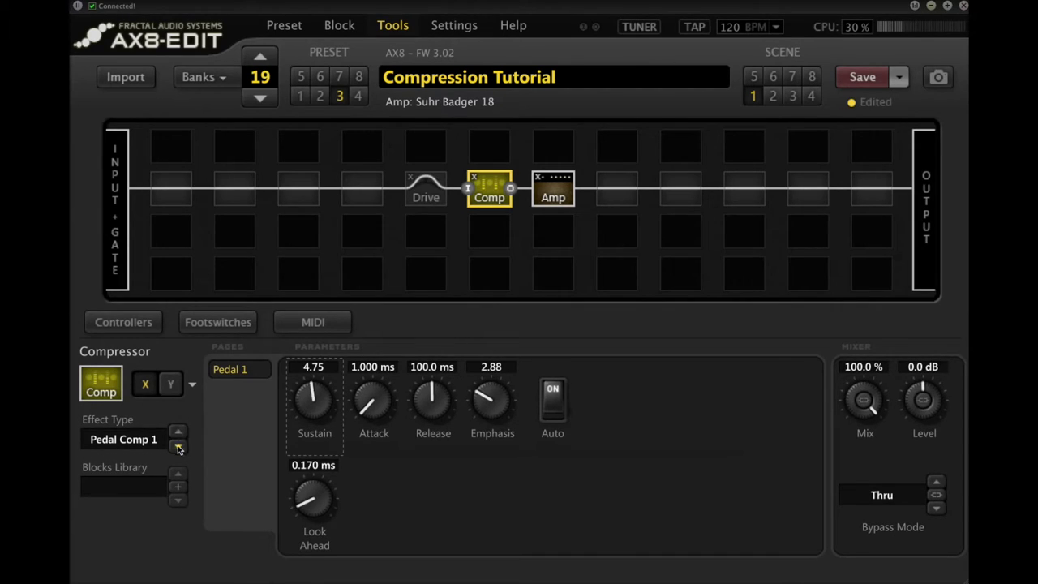
click(177, 445)
scroll(142, 442, up, 1)
click(177, 446)
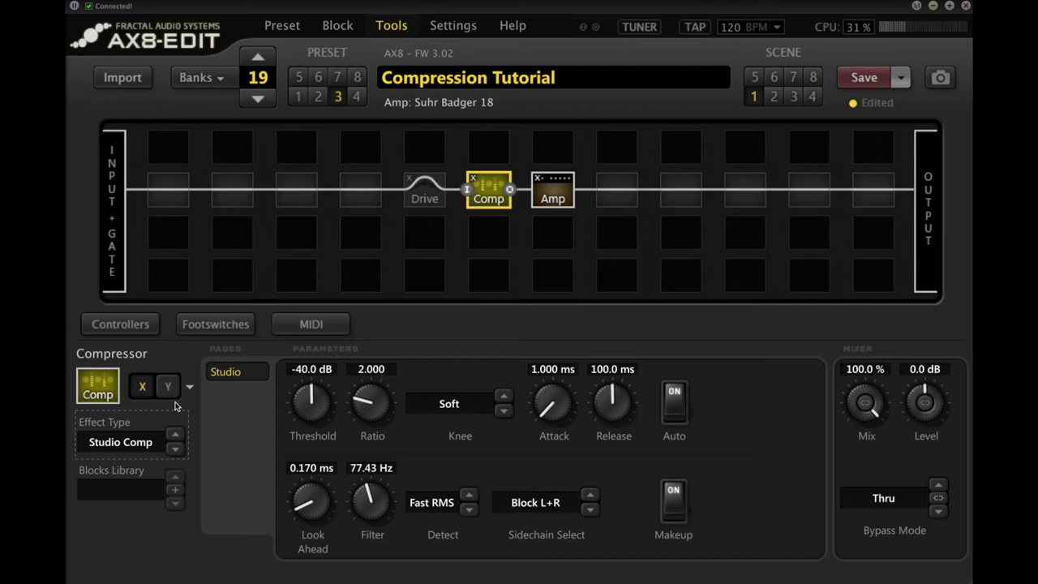
scroll(302, 392, up, 1)
scroll(317, 414, down, 1)
drag(372, 409, 360, 406)
Turn the Studio Comp Ratio to INFINITE, keeping Threshold at -41.0 dB.
mouse_move(364, 405)
mouse_down()
mouse_move(399, 403)
mouse_move(369, 405)
mouse_up()
drag(369, 406, 360, 405)
scroll(305, 409, up, 1)
scroll(304, 410, down, 1)
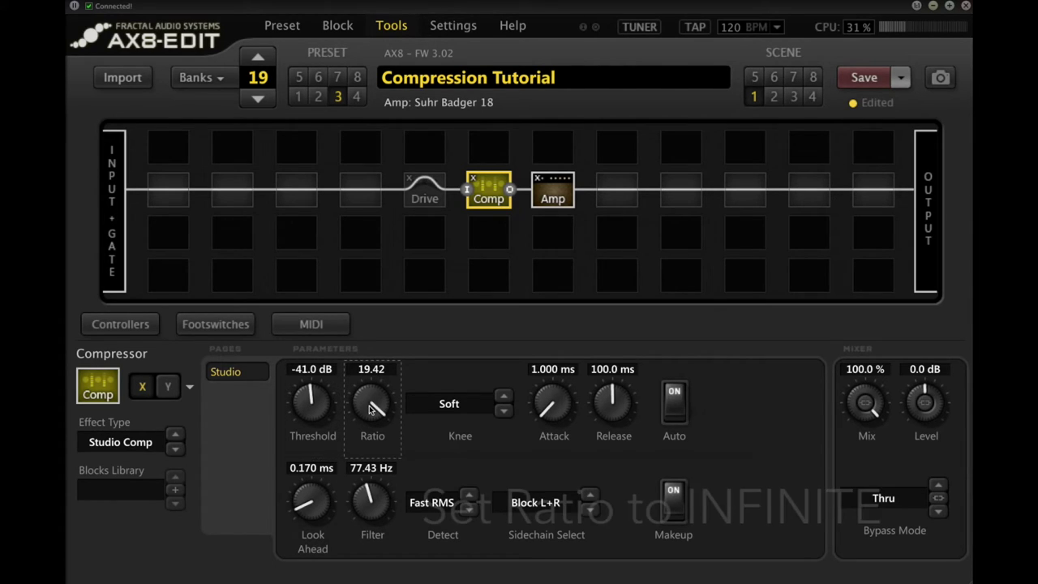
scroll(372, 403, down, 2)
scroll(372, 403, up, 2)
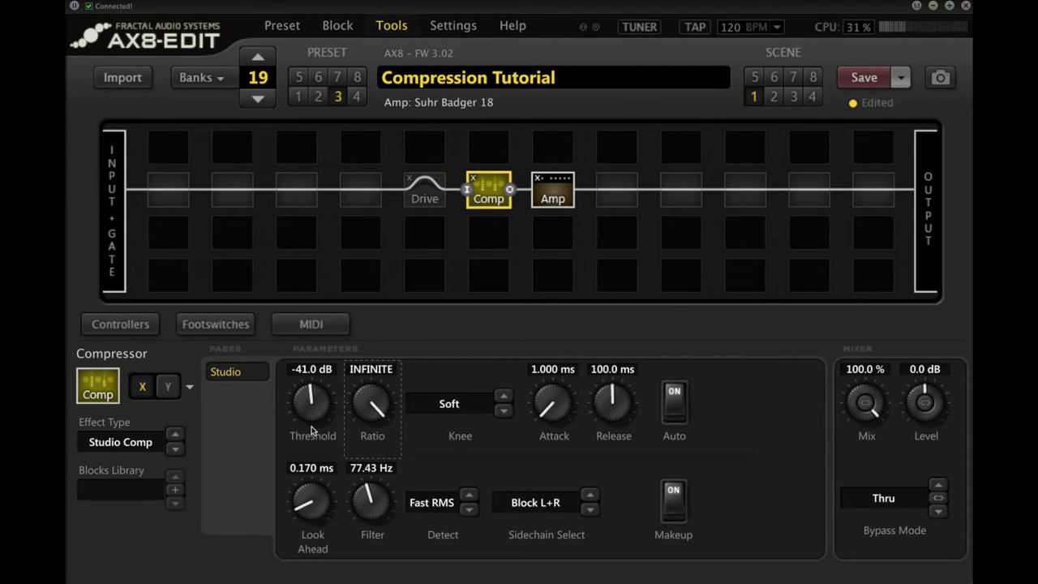
Open the Studio Comp's Knee dropdown to see the knee types.
click(477, 413)
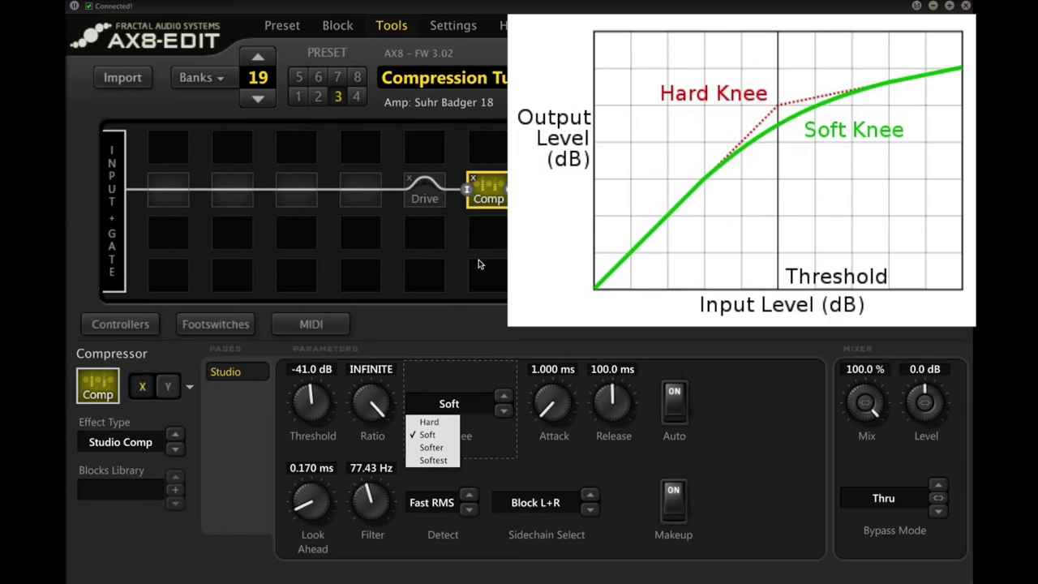
Set the Studio Comp's knee to Softest and open the Detect mode list.
click(435, 460)
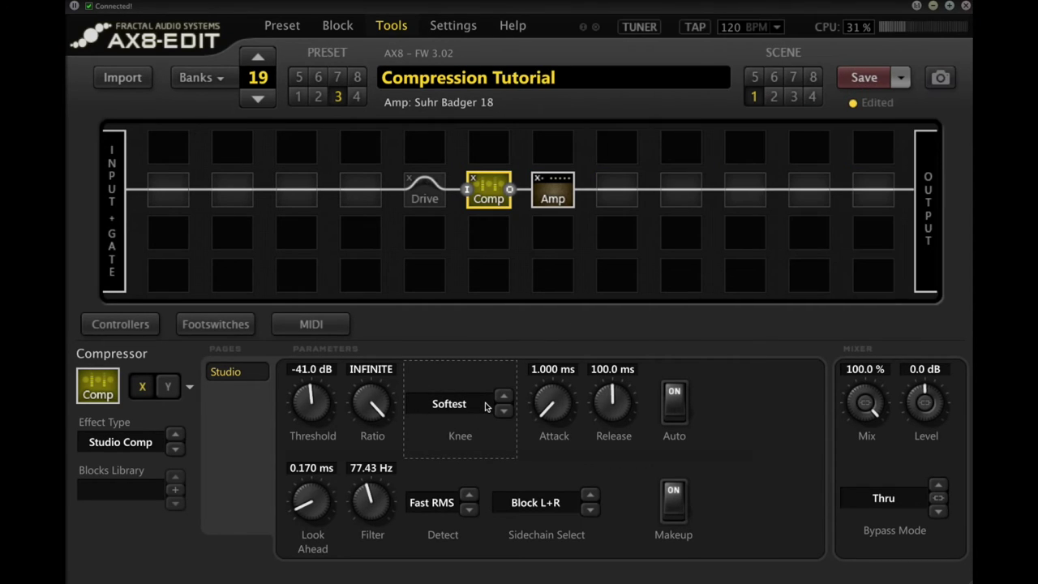
click(448, 506)
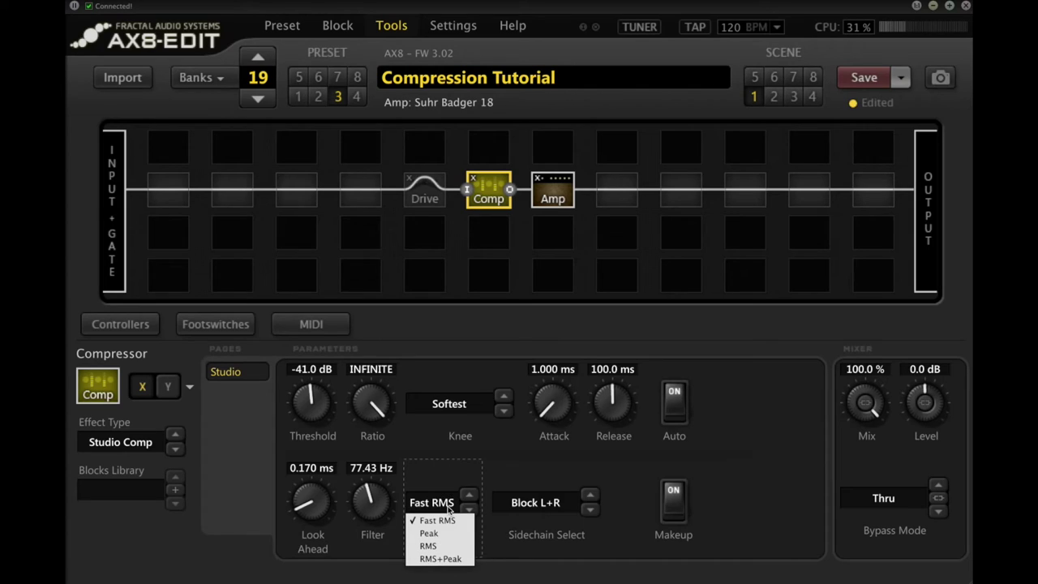
Try Peak and RMS detection, then settle the Studio Comp's Detect on RMS+Peak.
click(478, 469)
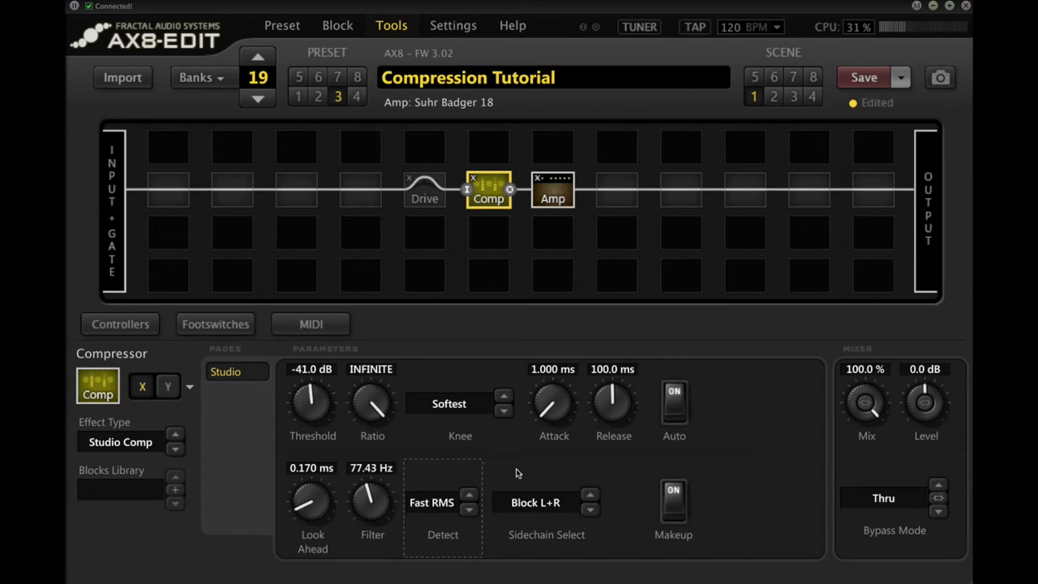
click(468, 497)
click(453, 504)
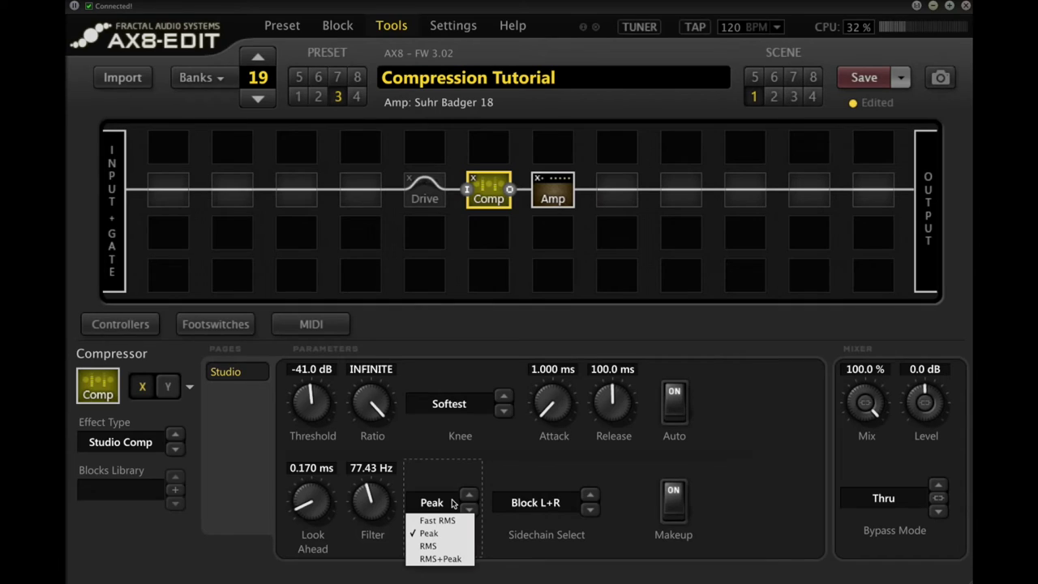
click(430, 546)
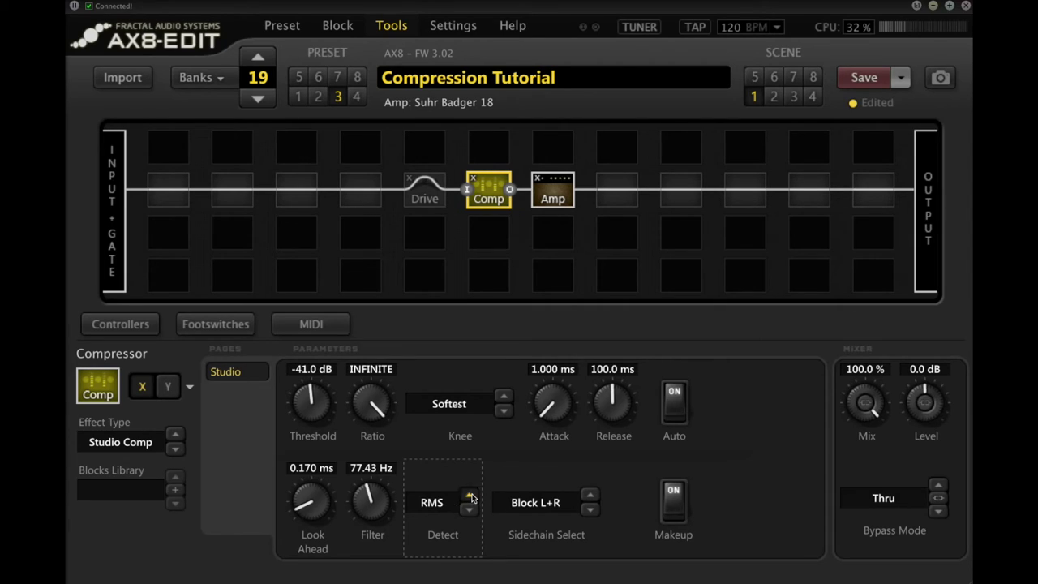
click(468, 494)
click(450, 503)
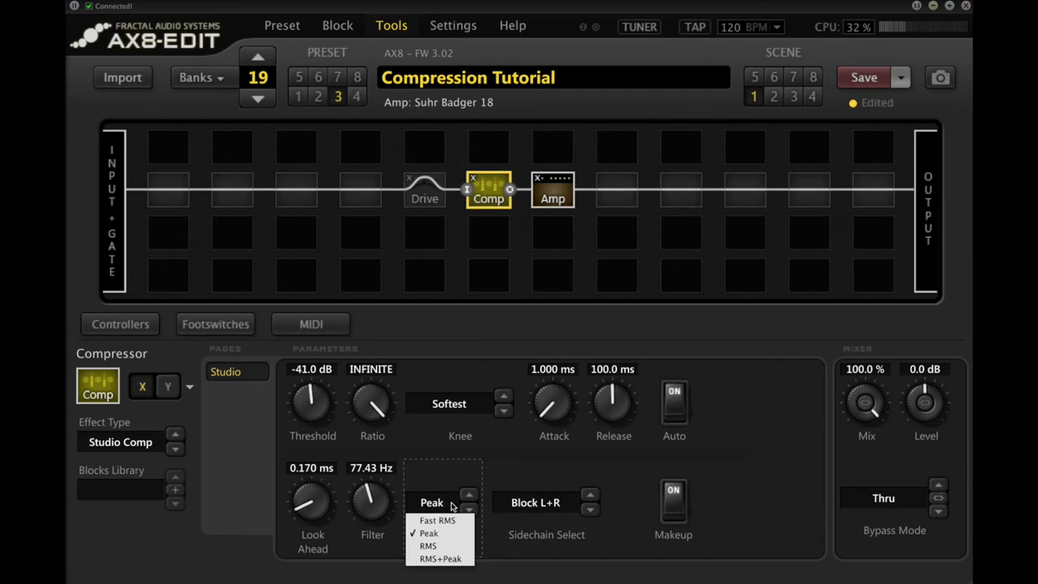
click(444, 560)
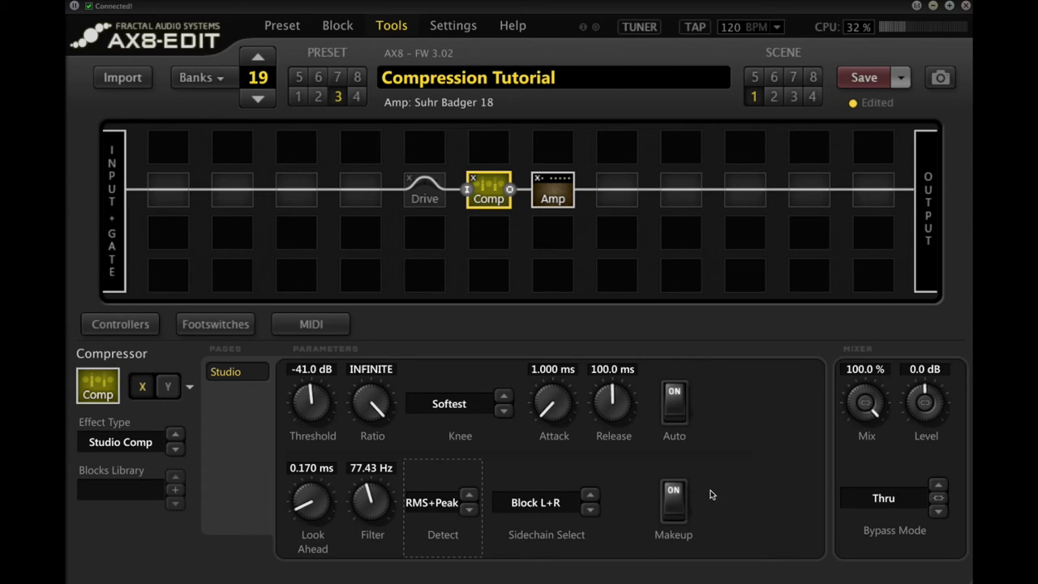
Switch Makeup off and nudge the output Level, leaving it at 0.0 dB.
click(682, 512)
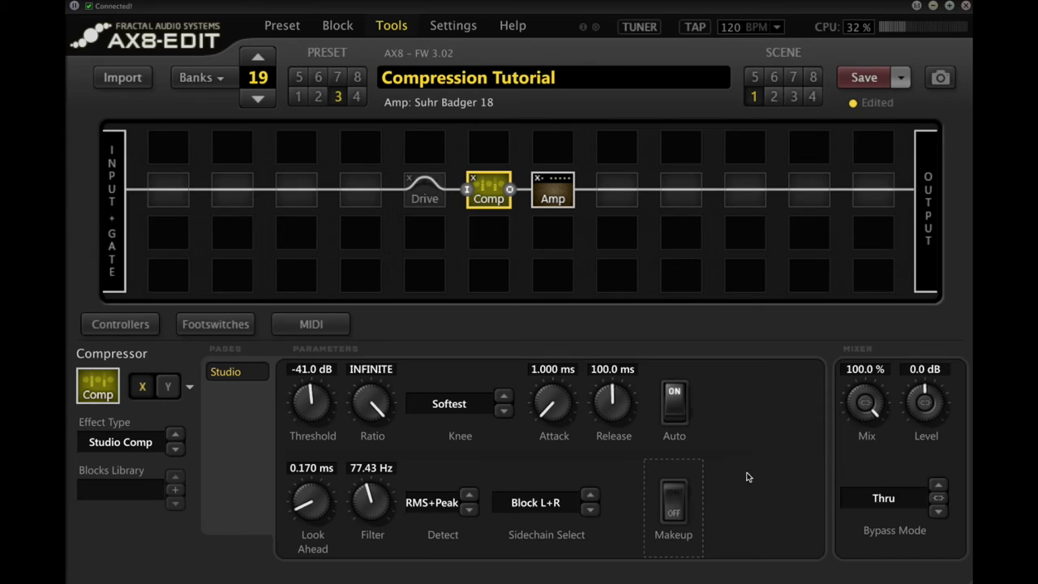
click(915, 397)
drag(914, 398, 918, 399)
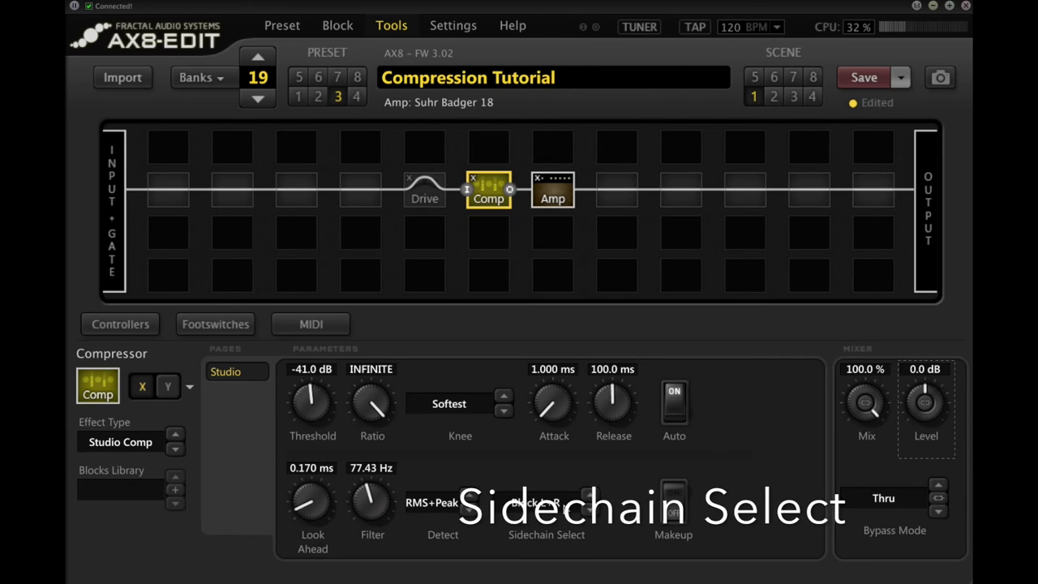
click(570, 507)
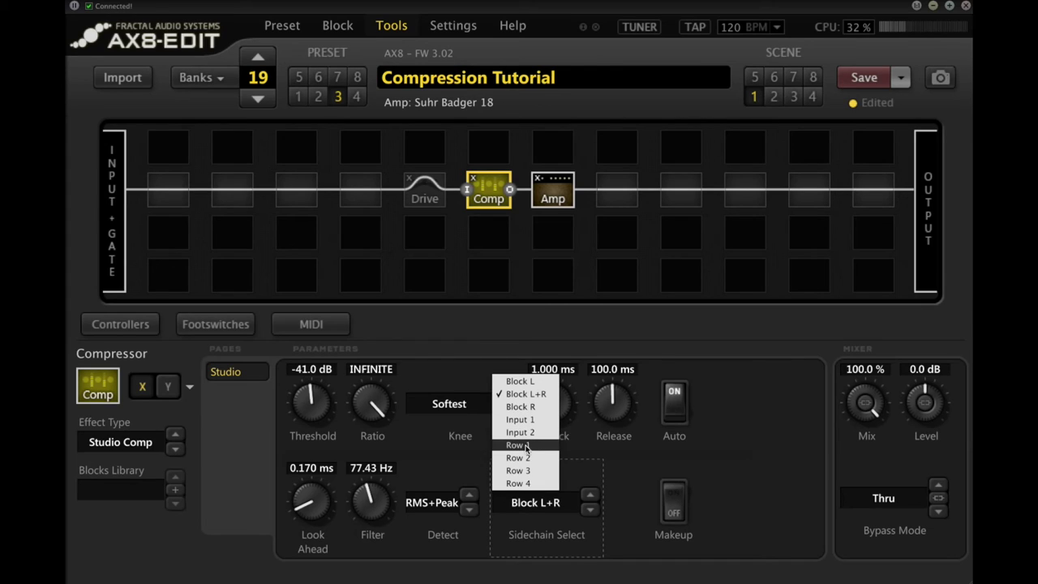
click(570, 503)
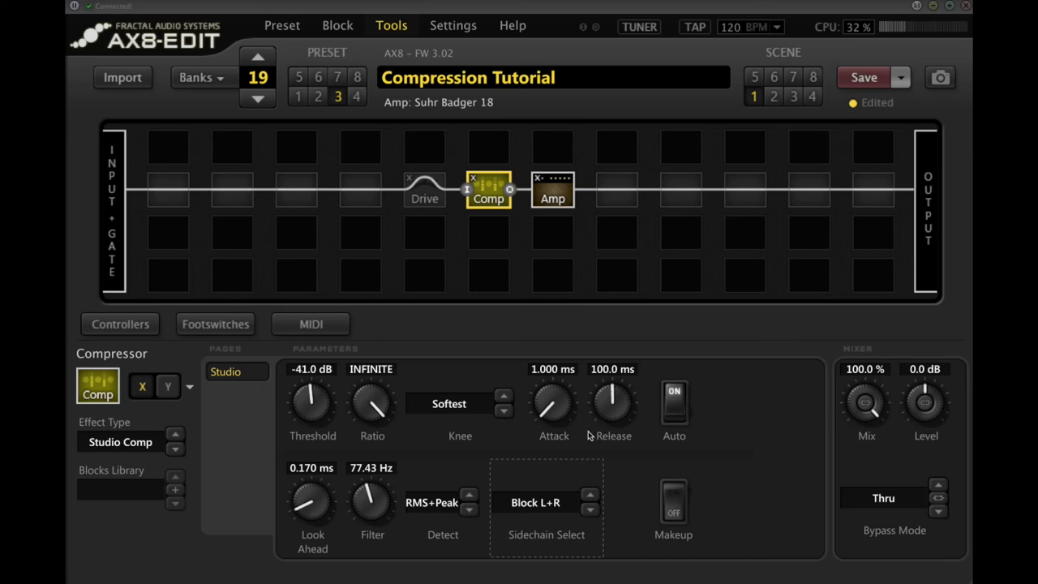
click(570, 507)
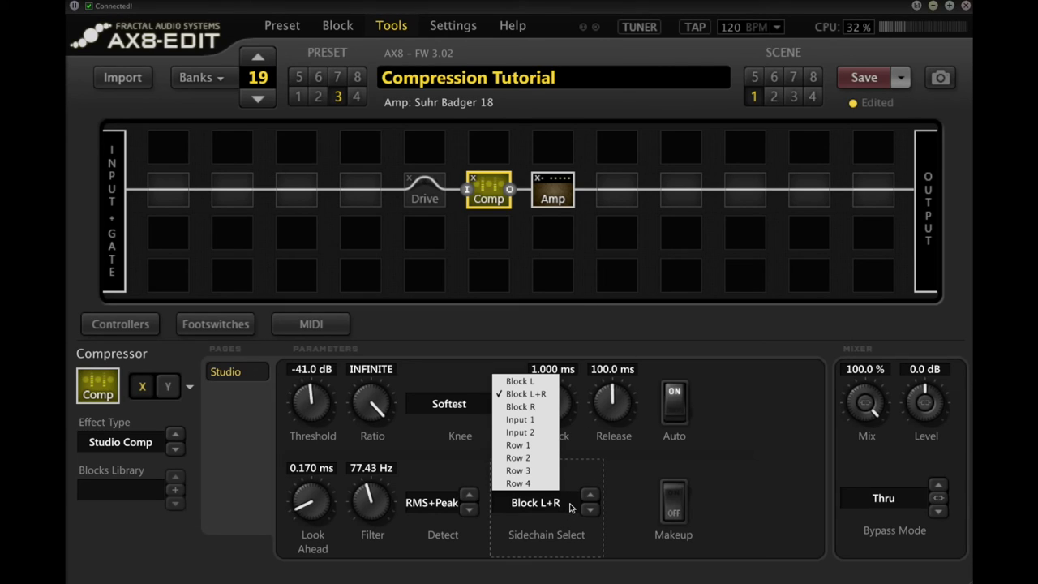